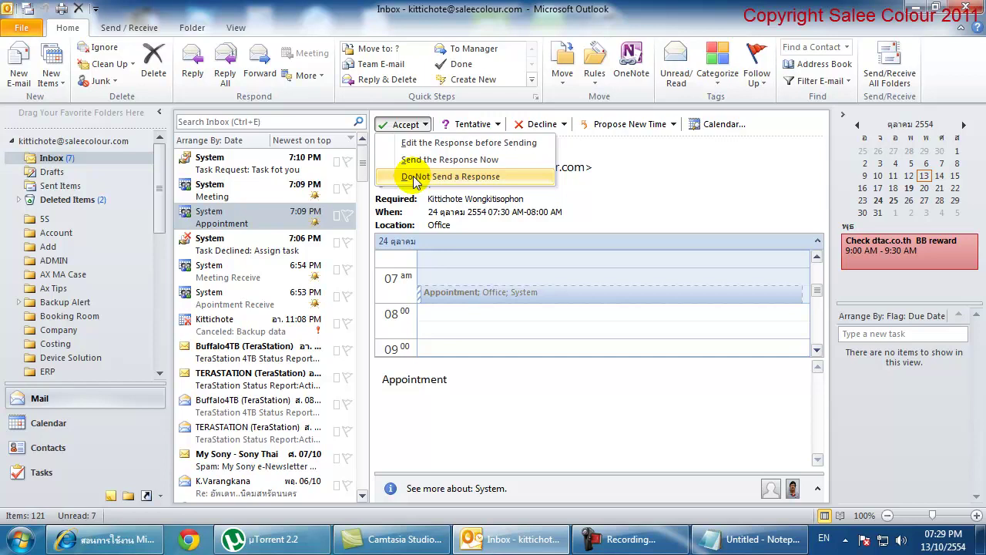
# Step: Accept the Appointment invitation with the option to edit the response, and close the response window without sending it
pyautogui.click(620, 175)
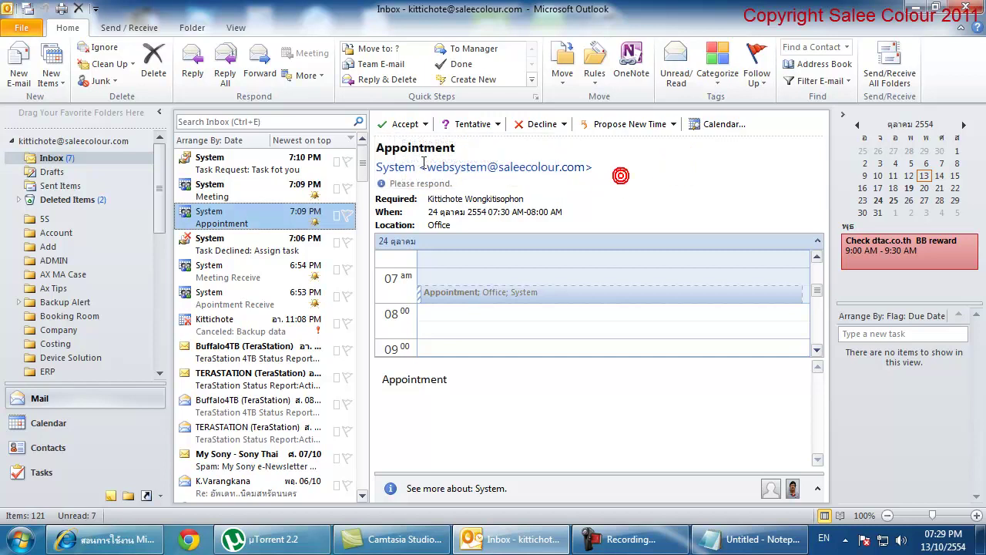
pyautogui.click(400, 124)
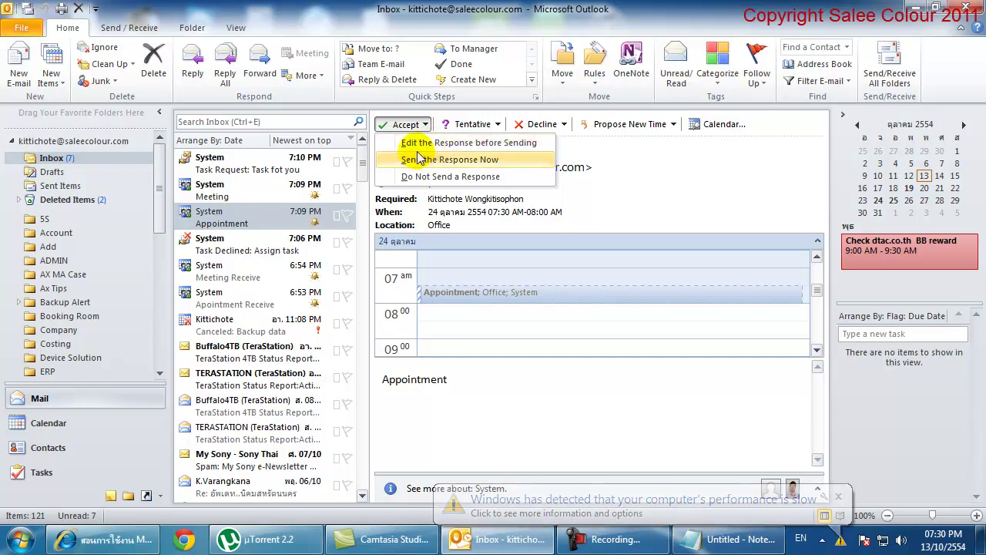
pyautogui.click(464, 143)
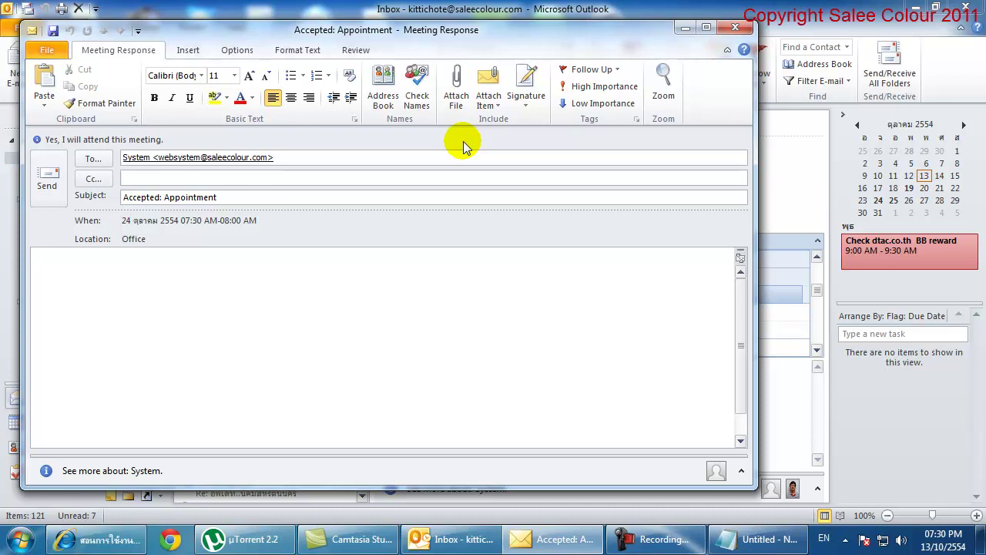
pyautogui.click(735, 27)
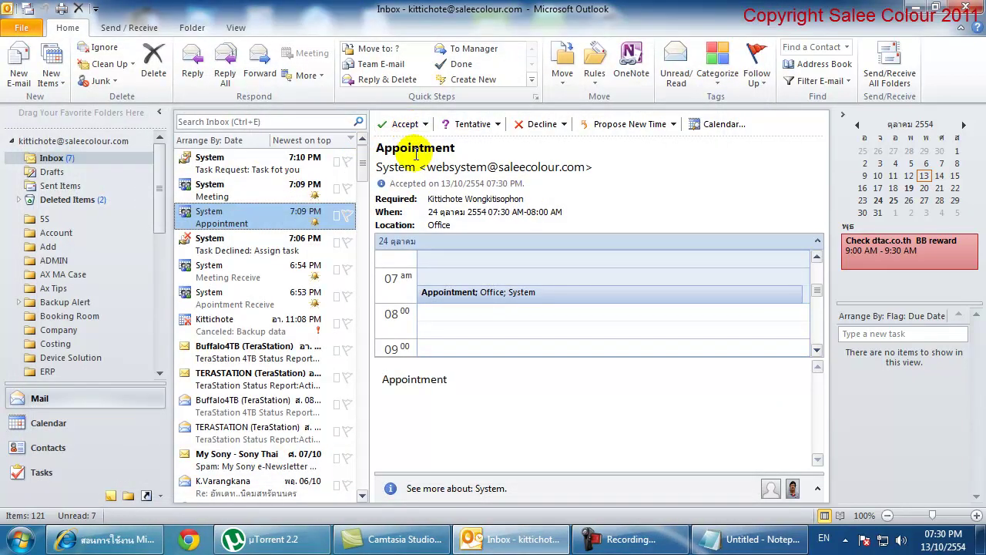
# Step: Review the response options offered for tentatively accepting and for declining the Appointment invitation
pyautogui.click(494, 125)
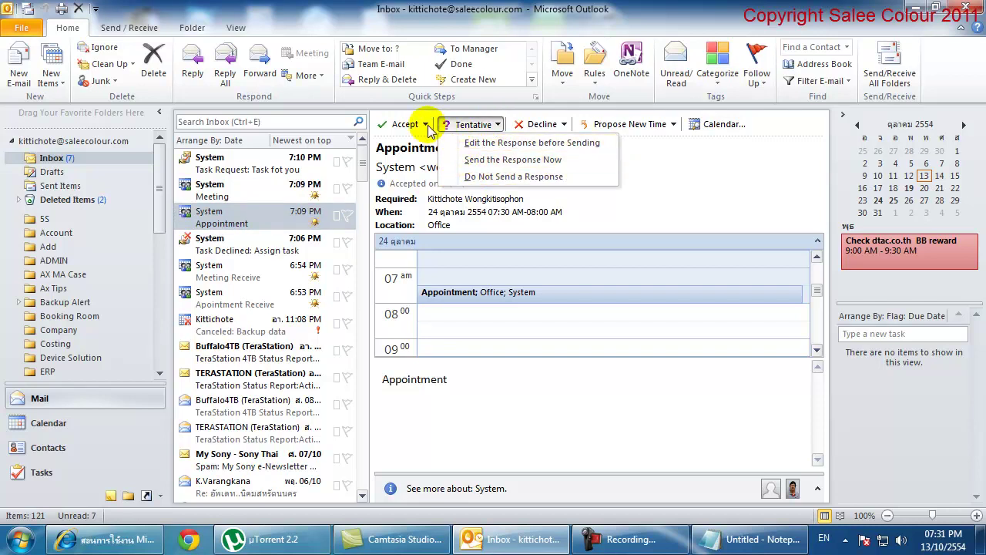
pyautogui.click(431, 132)
pyautogui.click(486, 126)
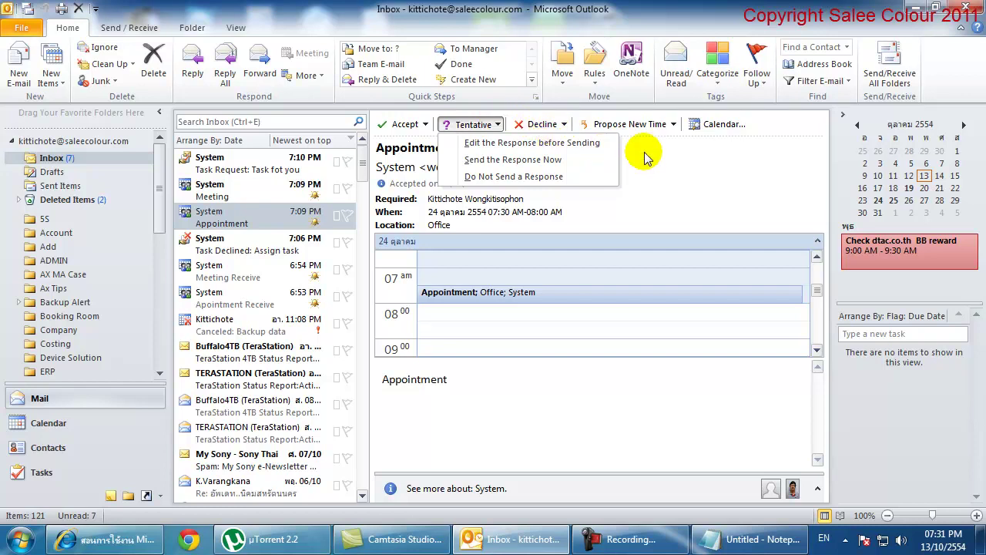
pyautogui.click(561, 124)
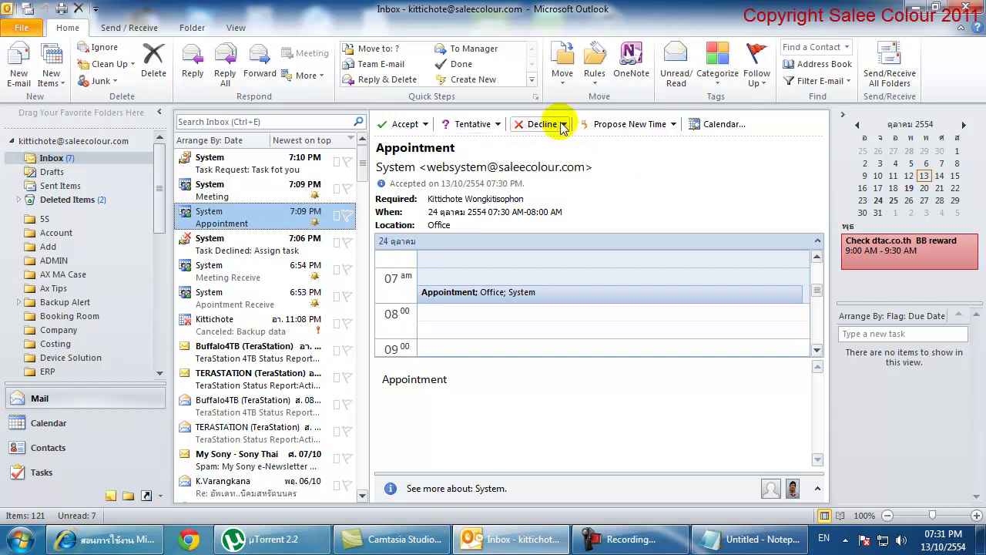
pyautogui.click(561, 125)
pyautogui.click(763, 162)
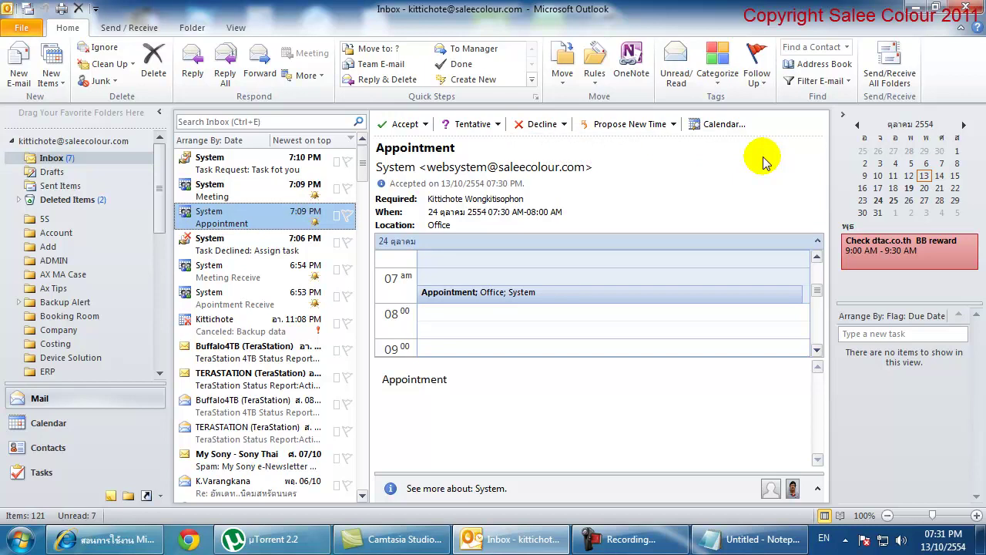
# Step: Accept the Appointment invitation and send the response right away
pyautogui.click(385, 127)
pyautogui.click(394, 159)
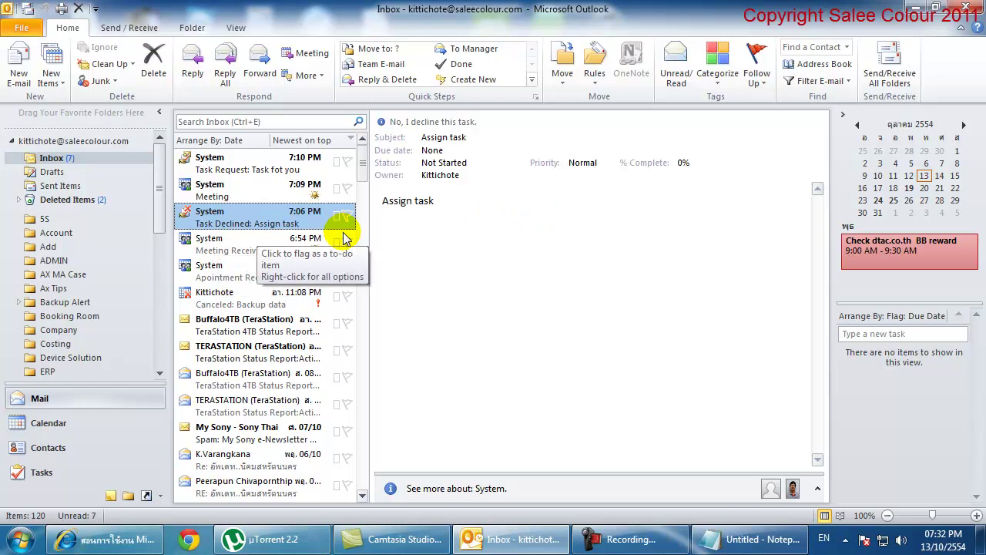
# Step: Compare the Appointment entry on 24 October with the Meeting entry on 25 October in the calendar
pyautogui.click(35, 423)
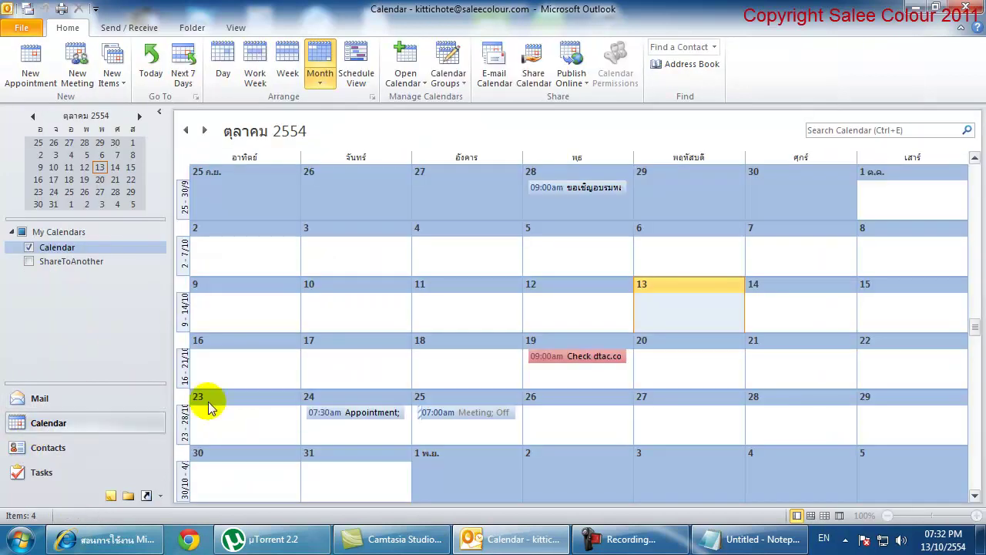
pyautogui.click(353, 413)
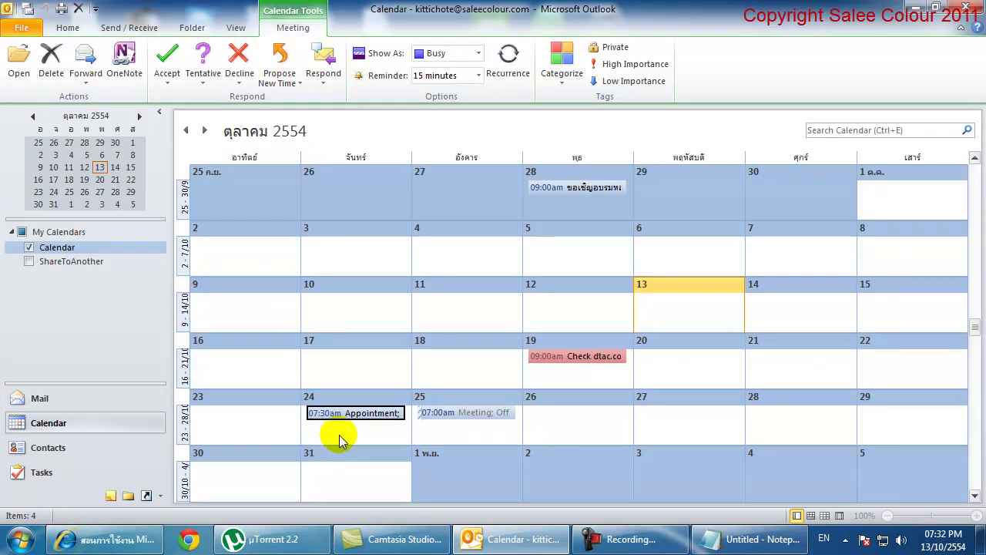
pyautogui.click(341, 431)
pyautogui.click(346, 414)
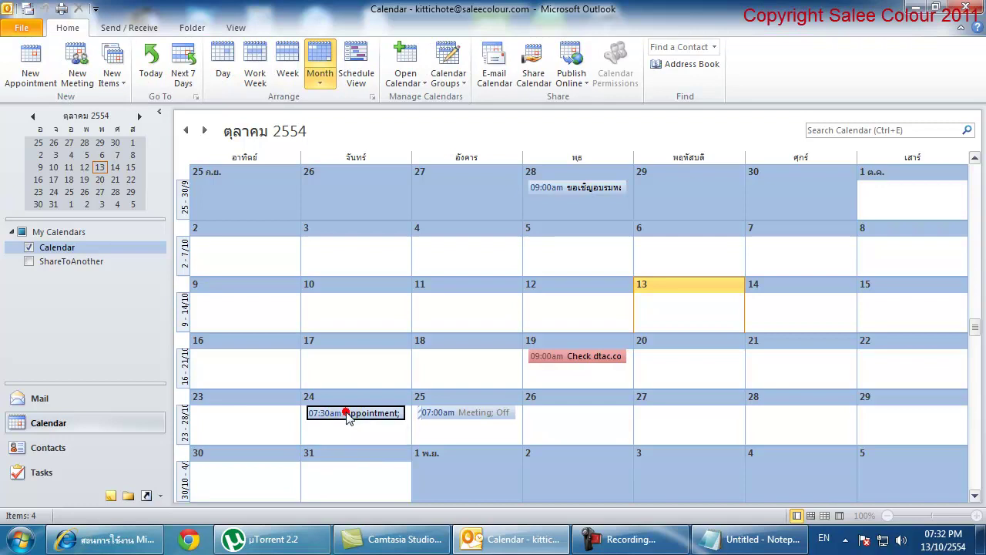
pyautogui.click(473, 415)
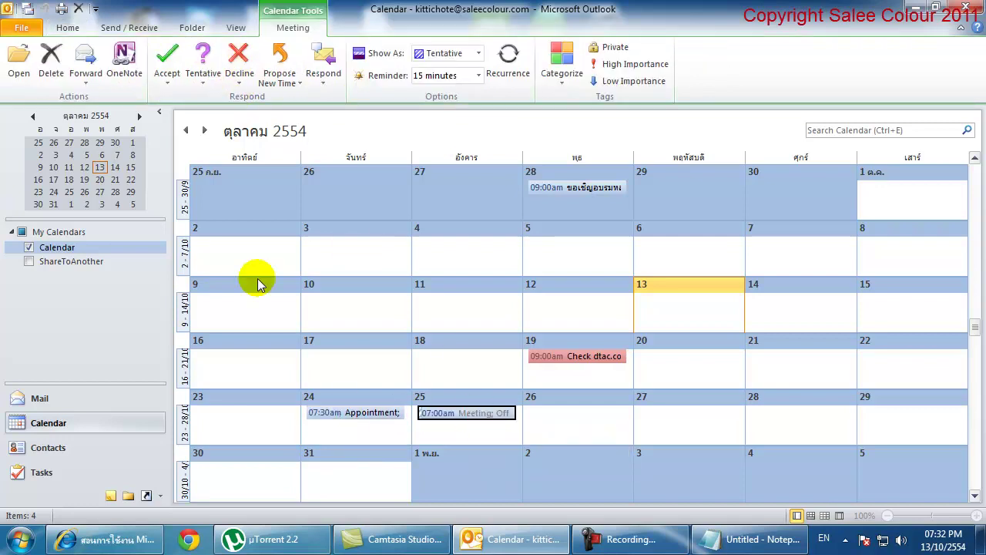
pyautogui.moveTo(436, 414)
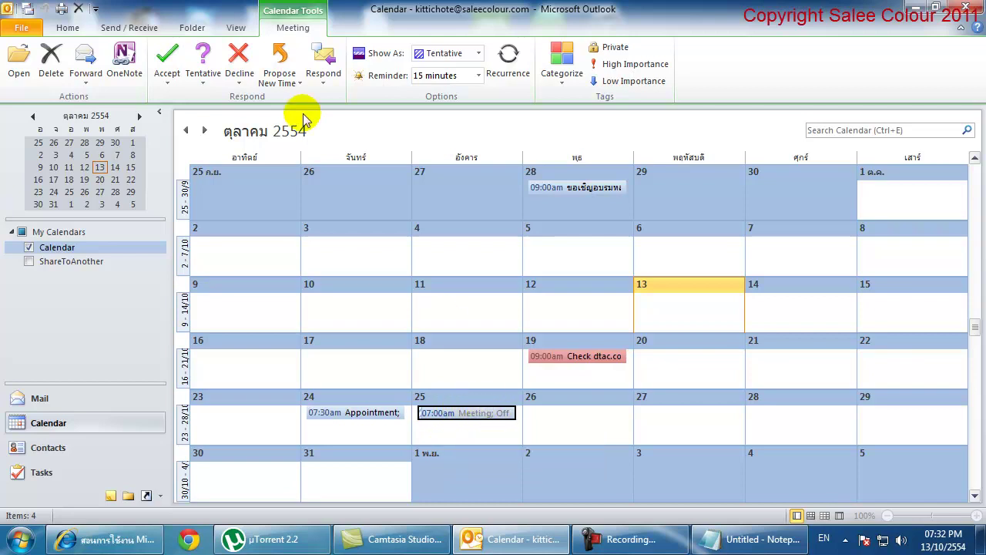
pyautogui.click(357, 414)
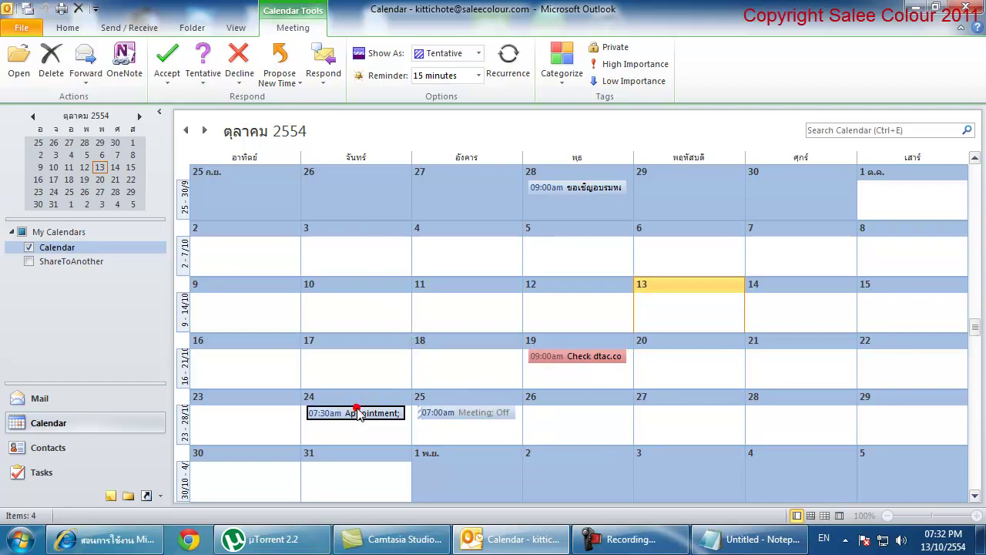
pyautogui.moveTo(357, 414)
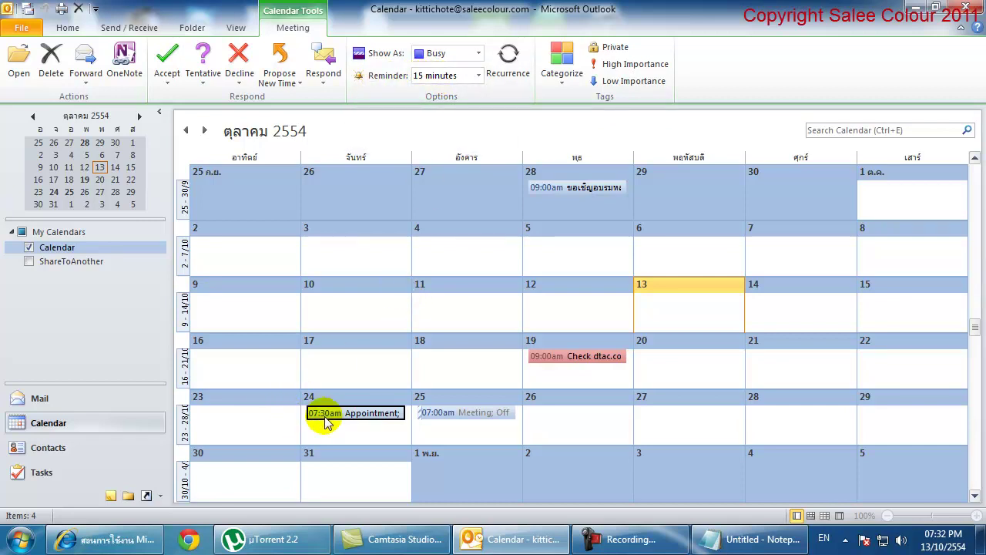
pyautogui.moveTo(316, 413)
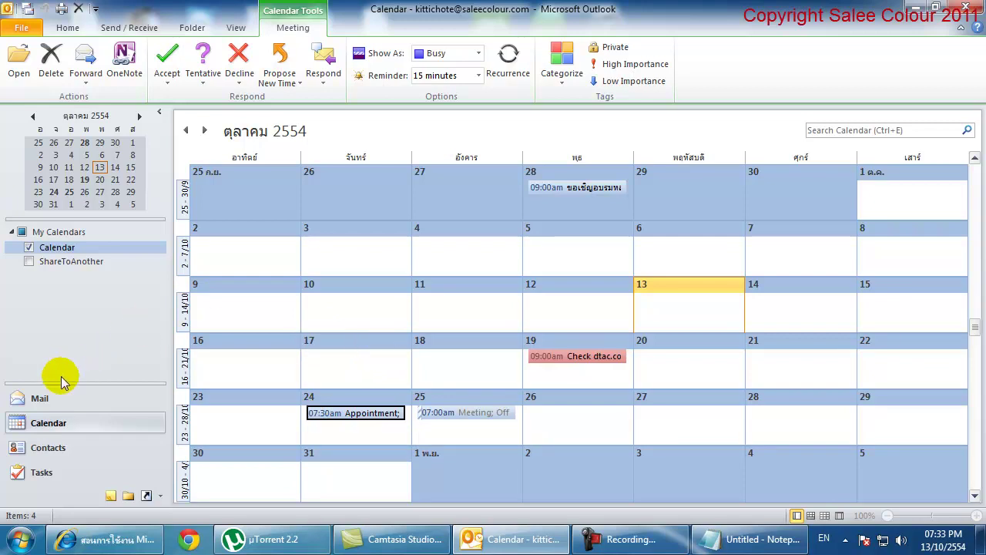
# Step: Select the Meeting invitation in the inbox and review its options for proposing a new time and declining
pyautogui.click(44, 399)
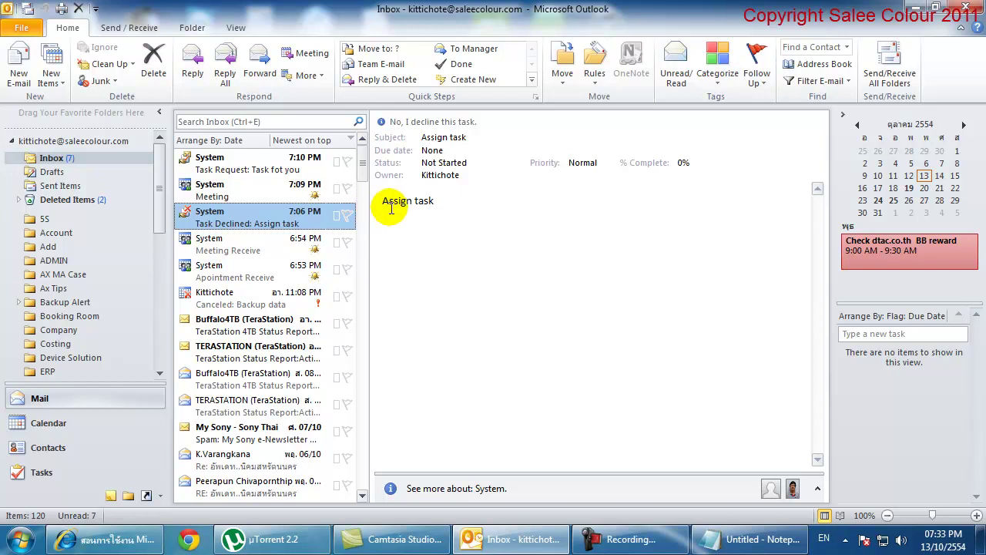
pyautogui.click(239, 195)
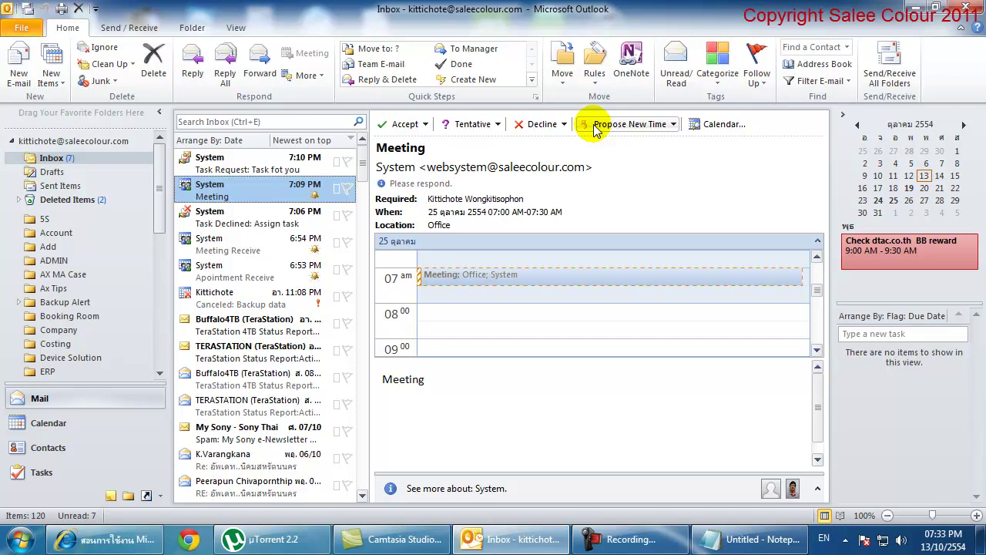
pyautogui.click(674, 124)
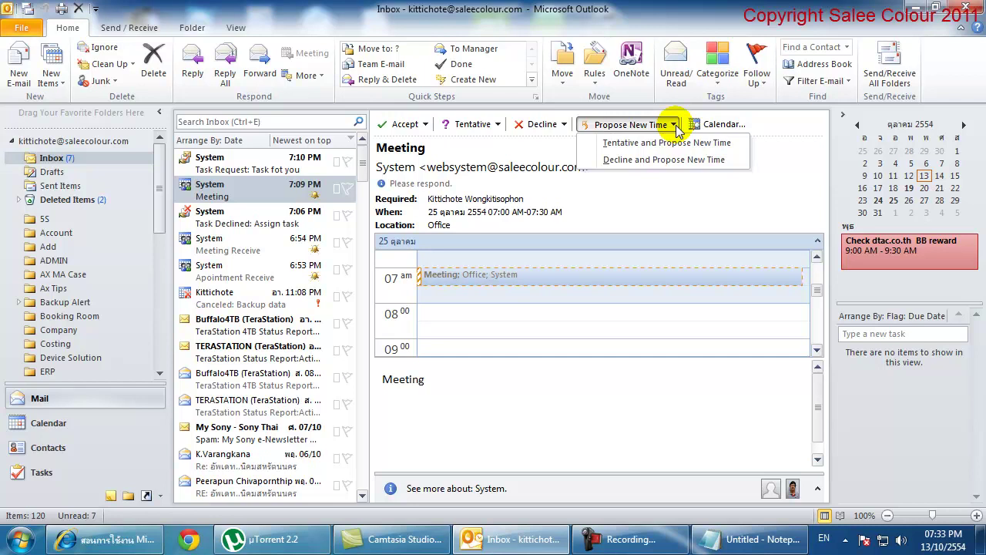
pyautogui.click(602, 194)
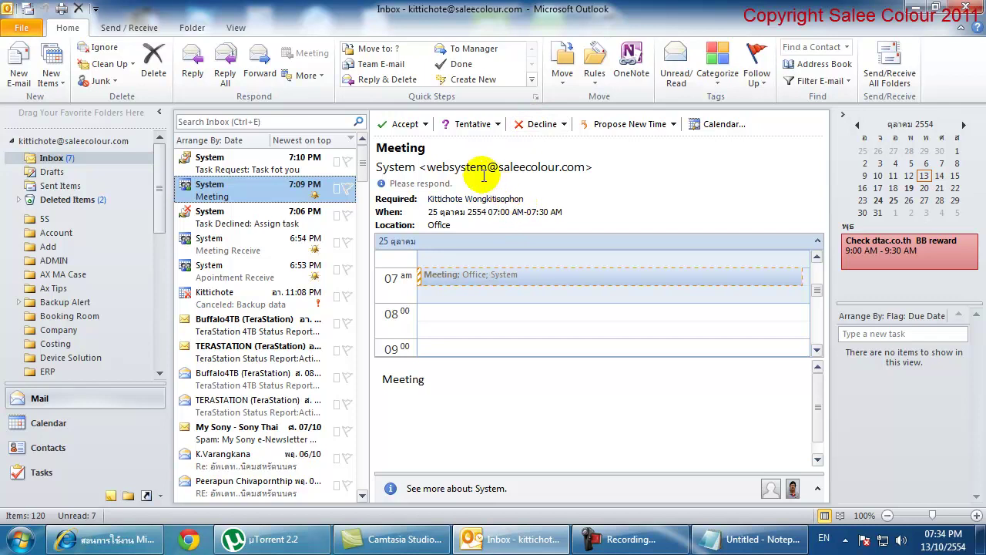
pyautogui.moveTo(436, 166)
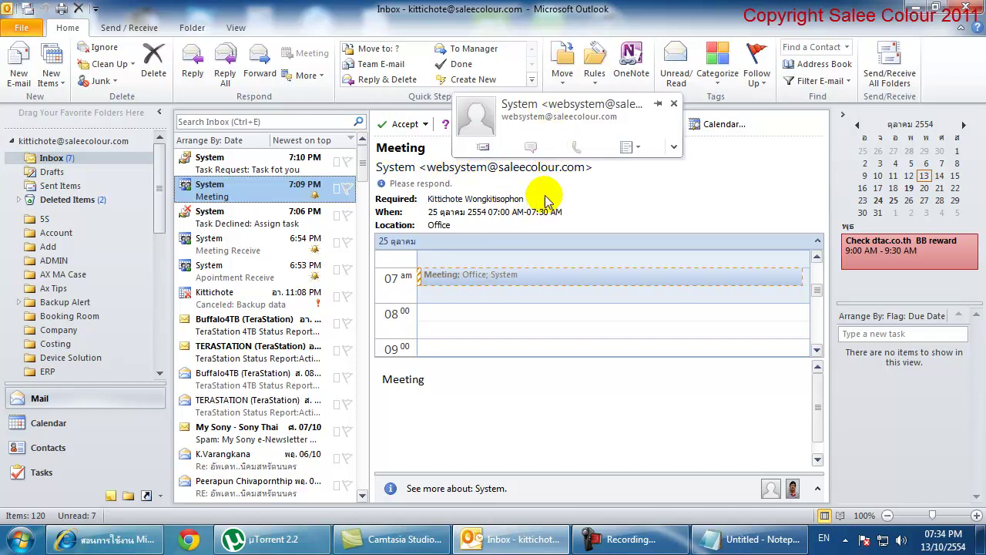
pyautogui.click(549, 125)
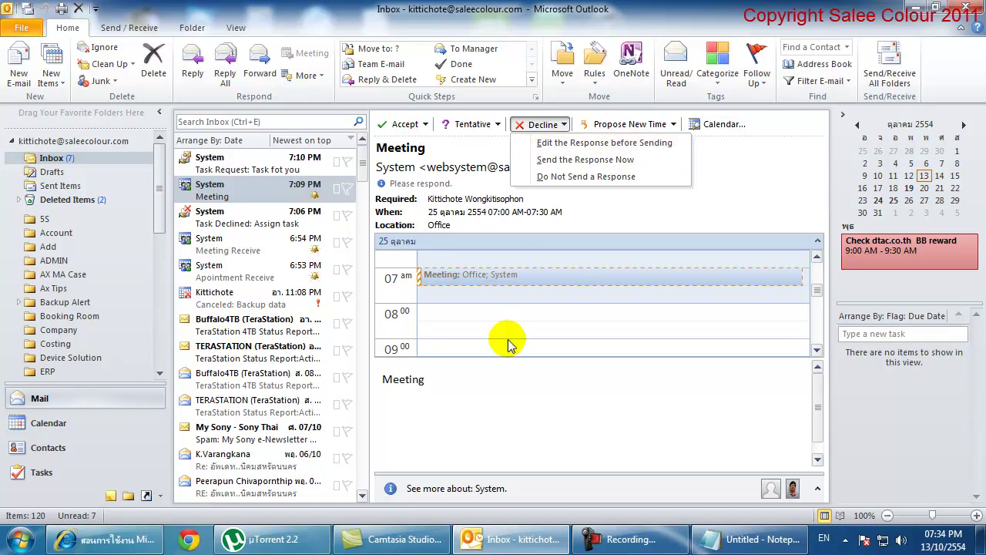
pyautogui.click(492, 380)
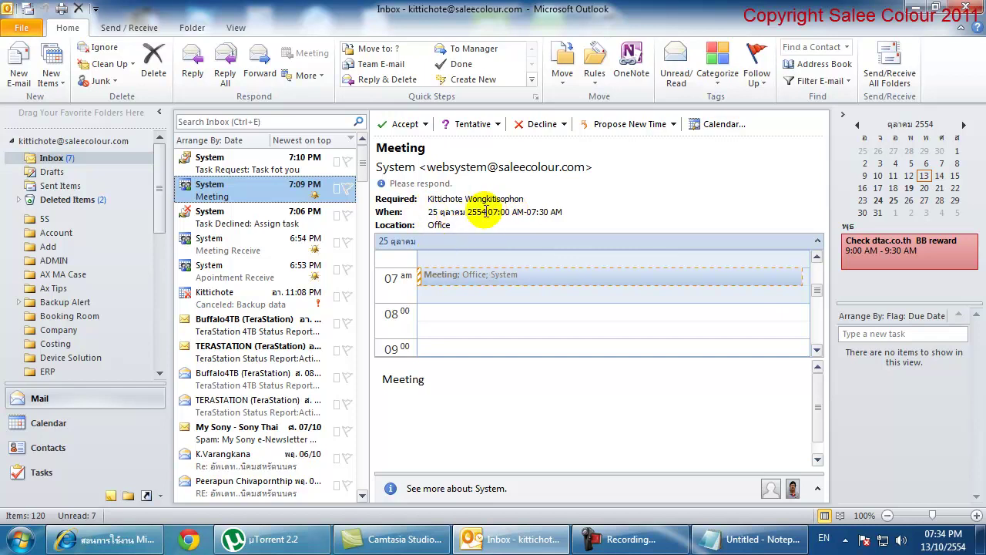
# Step: Open the Meeting entry on 25 October from the calendar to check its details, and close it
pyautogui.click(93, 416)
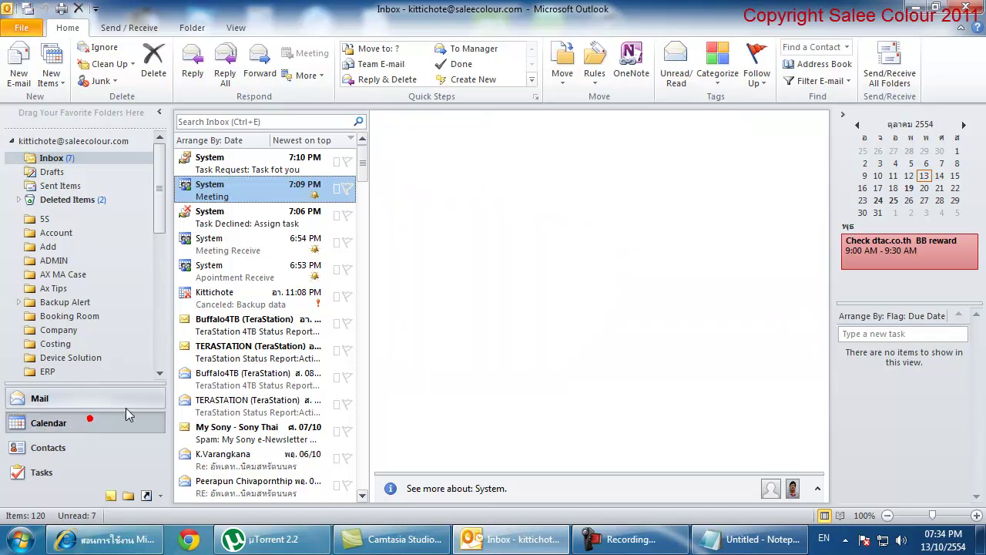
pyautogui.click(461, 416)
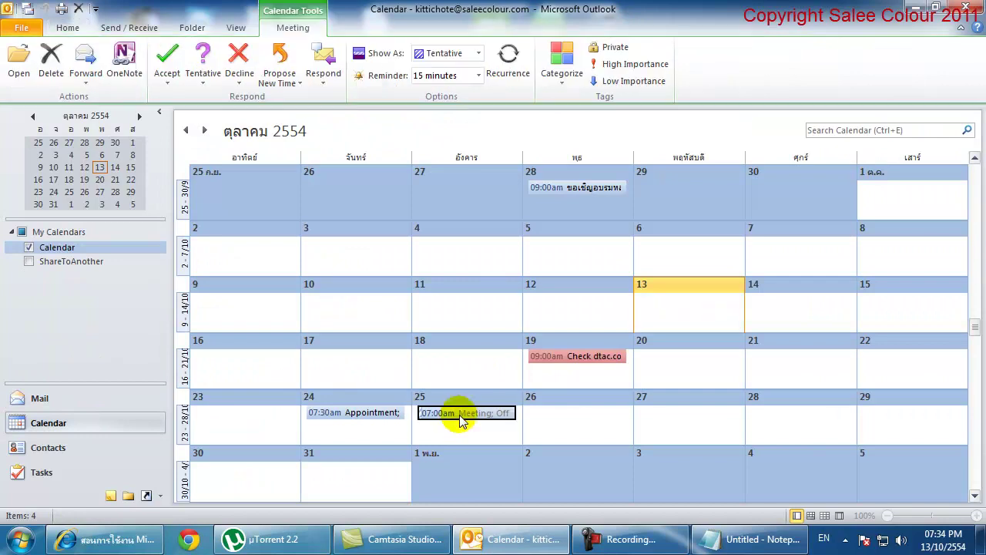
pyautogui.doubleClick(461, 420)
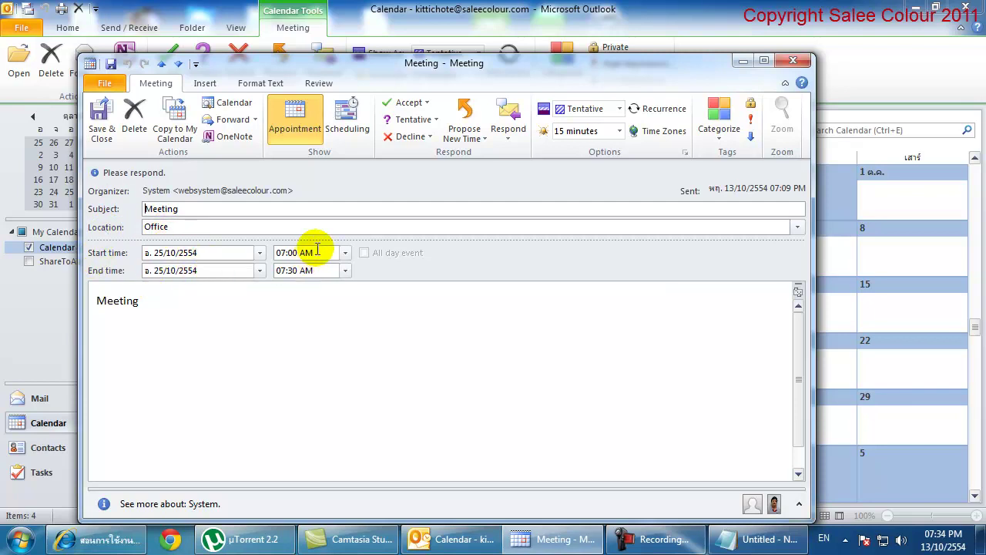
pyautogui.click(793, 61)
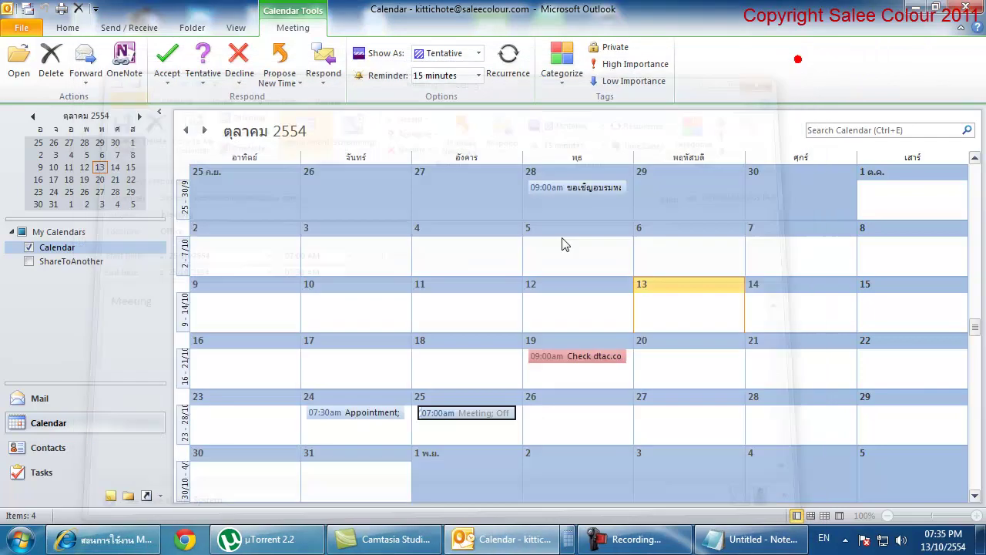
# Step: Decline the Meeting invitation from the inbox and send the response right away
pyautogui.click(44, 404)
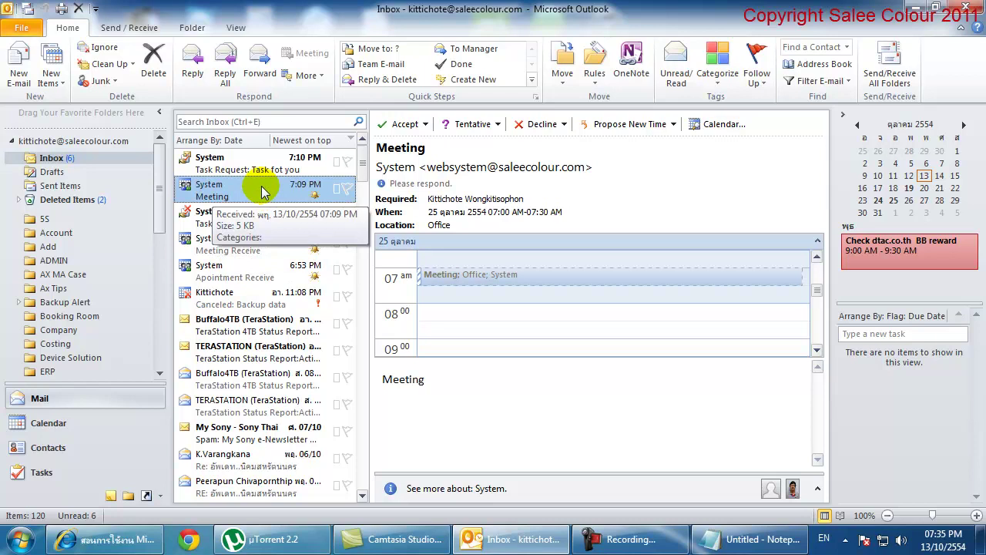
pyautogui.click(551, 124)
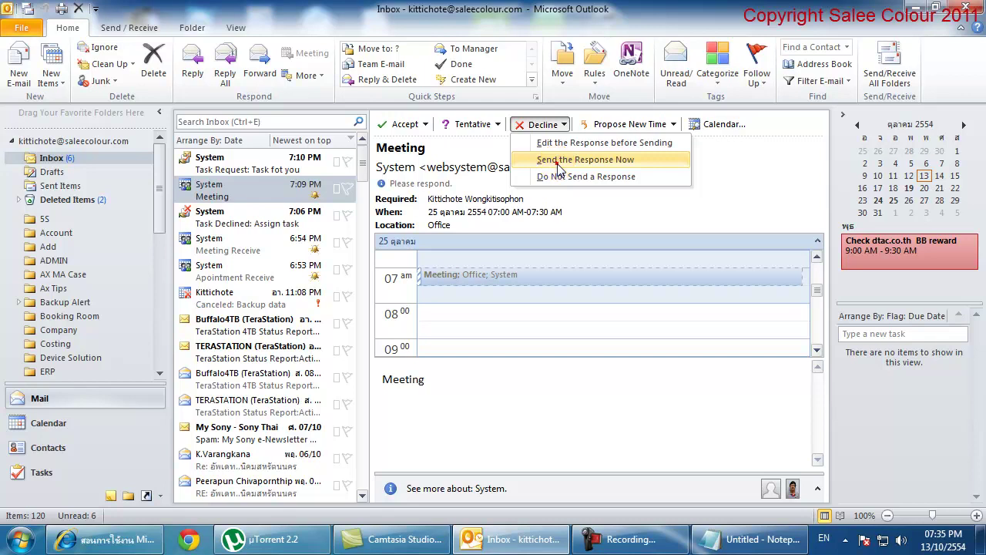
pyautogui.click(560, 159)
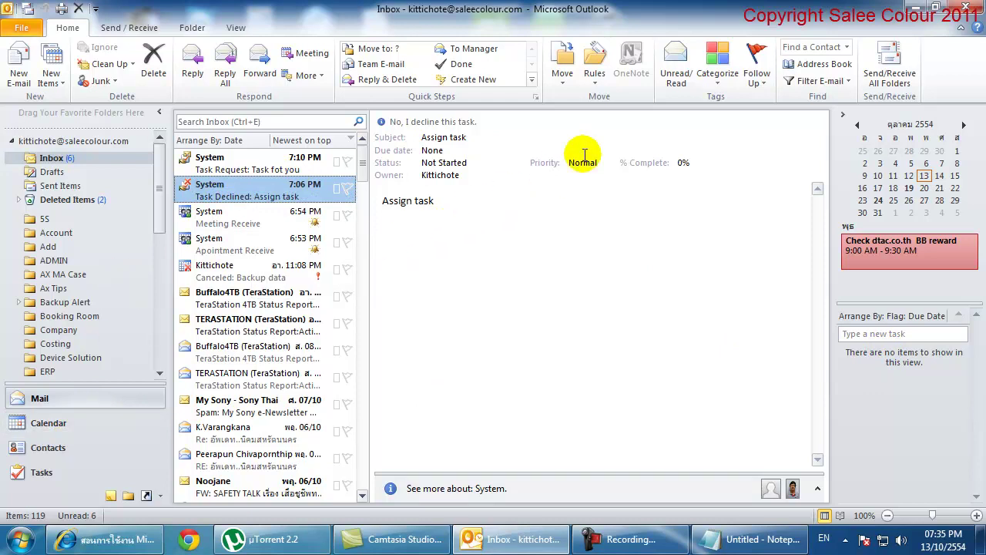
# Step: Check 25 October in the calendar for the declined Meeting, and return to the inbox
pyautogui.click(38, 430)
pyautogui.click(443, 416)
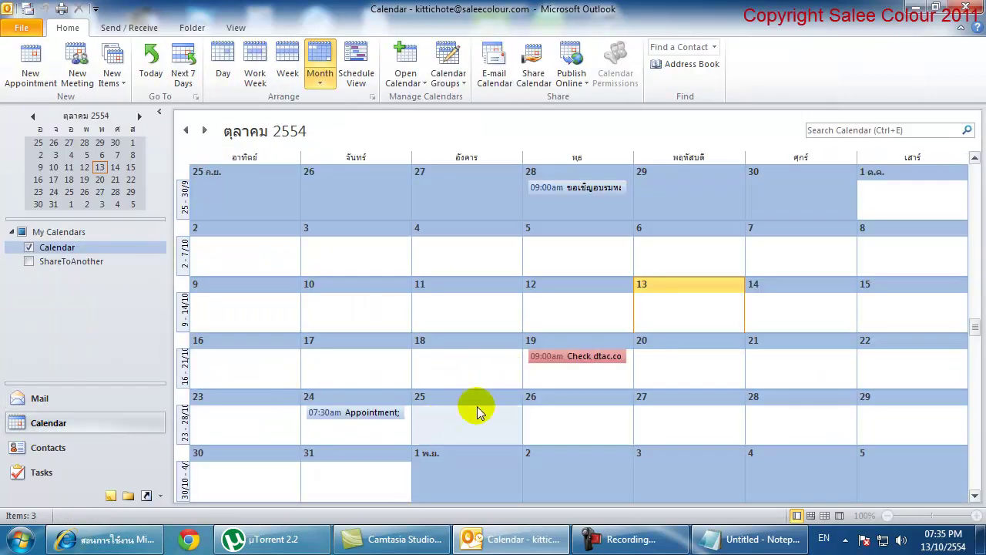
pyautogui.click(65, 403)
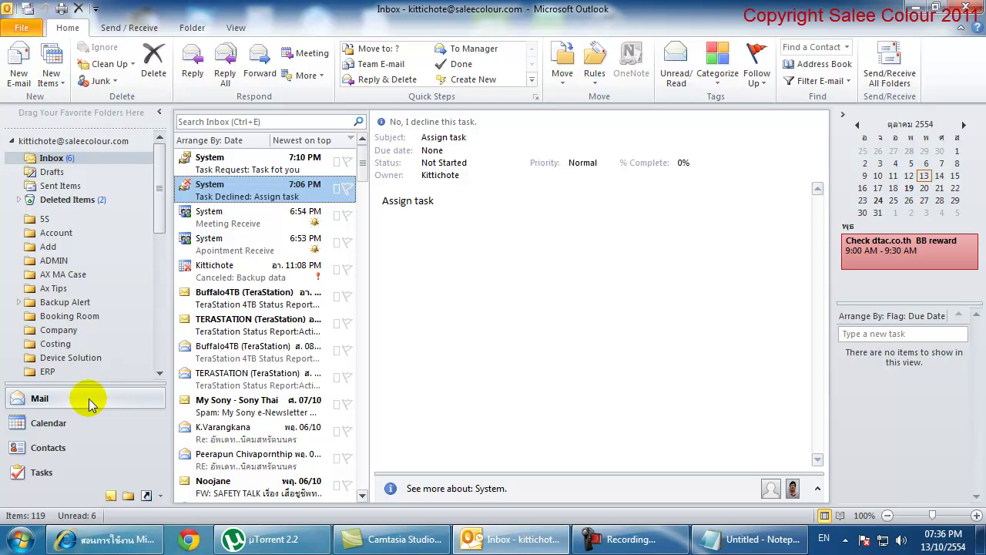
# Step: Select the Meeting Receive invitation in the inbox and review its options for declining
pyautogui.click(240, 217)
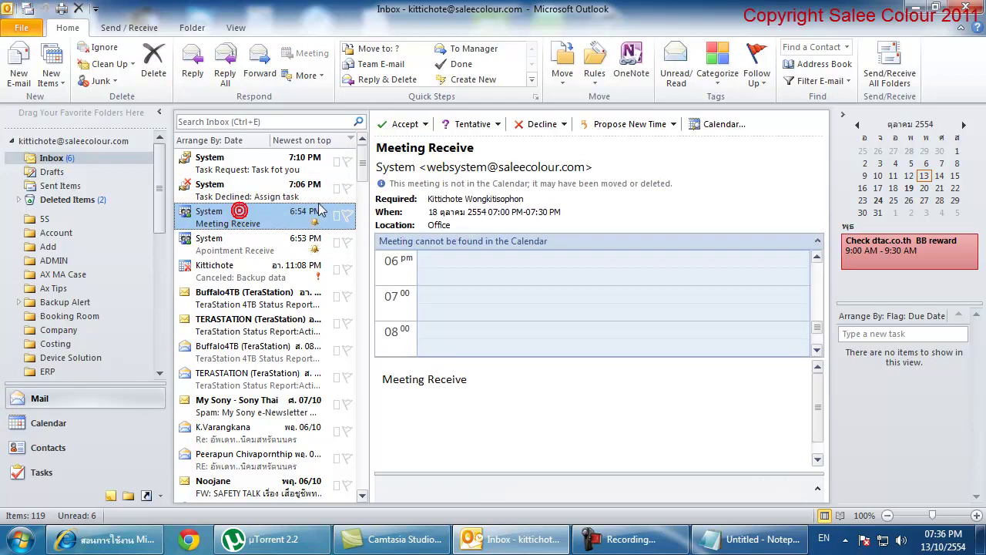
pyautogui.click(570, 128)
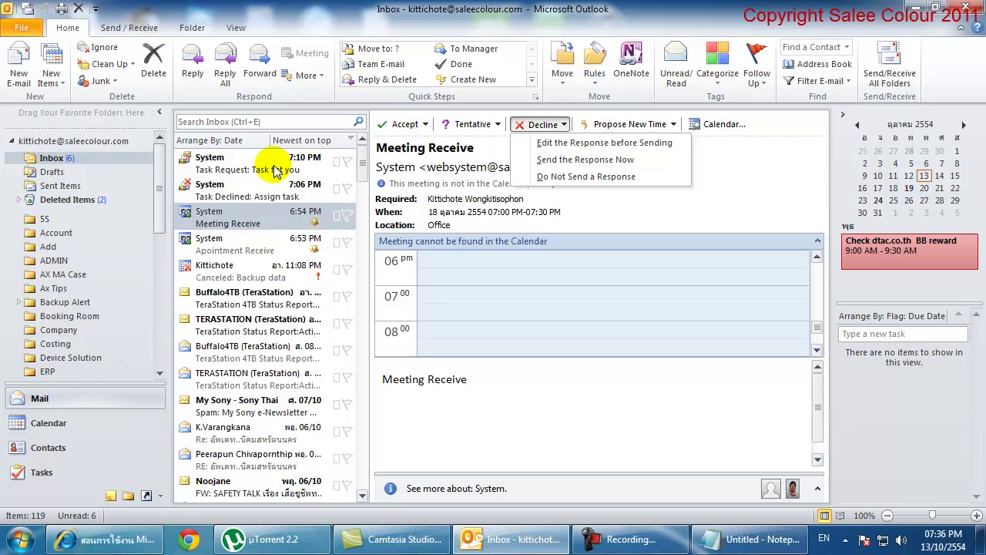
pyautogui.click(273, 171)
pyautogui.click(242, 214)
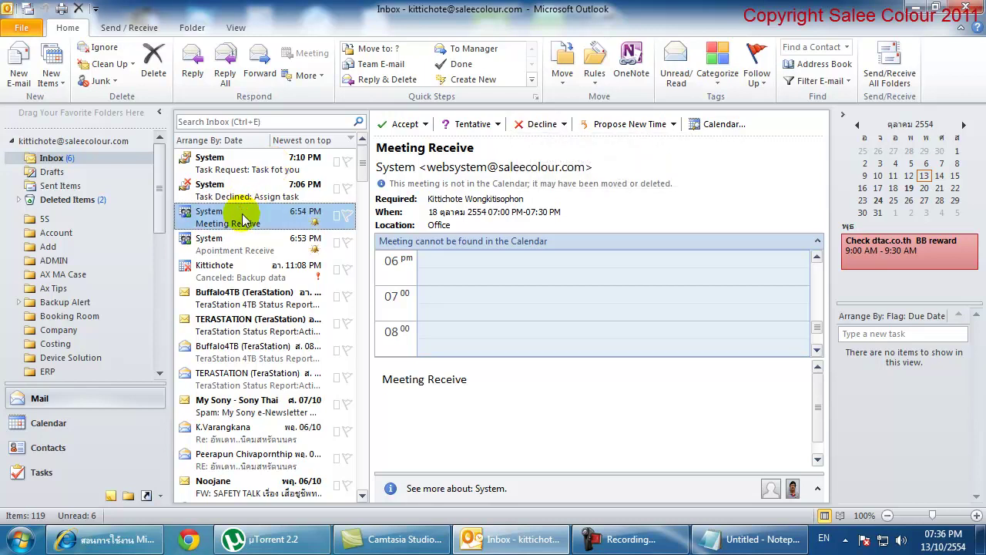
# Step: Switch from the inbox to the calendar and show it in Day view
pyautogui.click(48, 429)
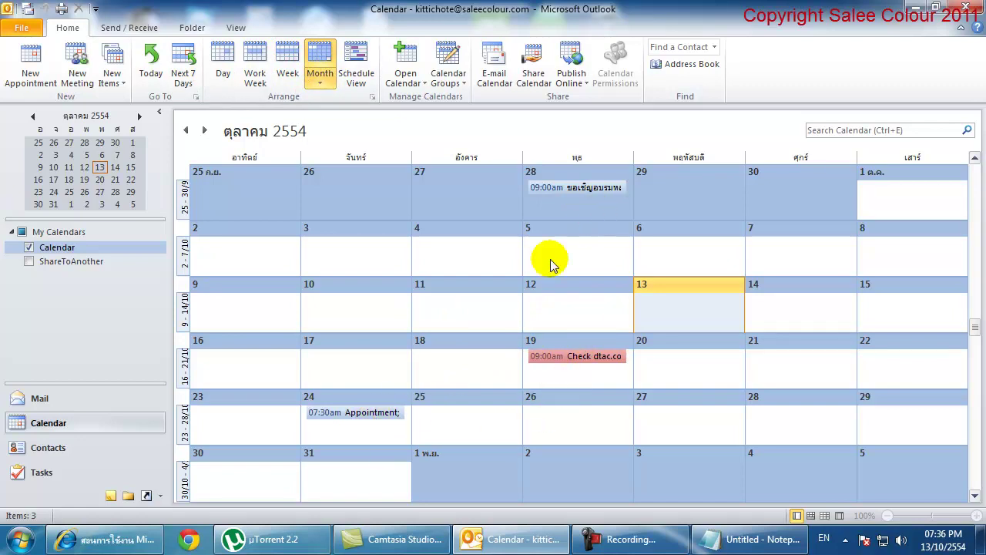
pyautogui.click(65, 402)
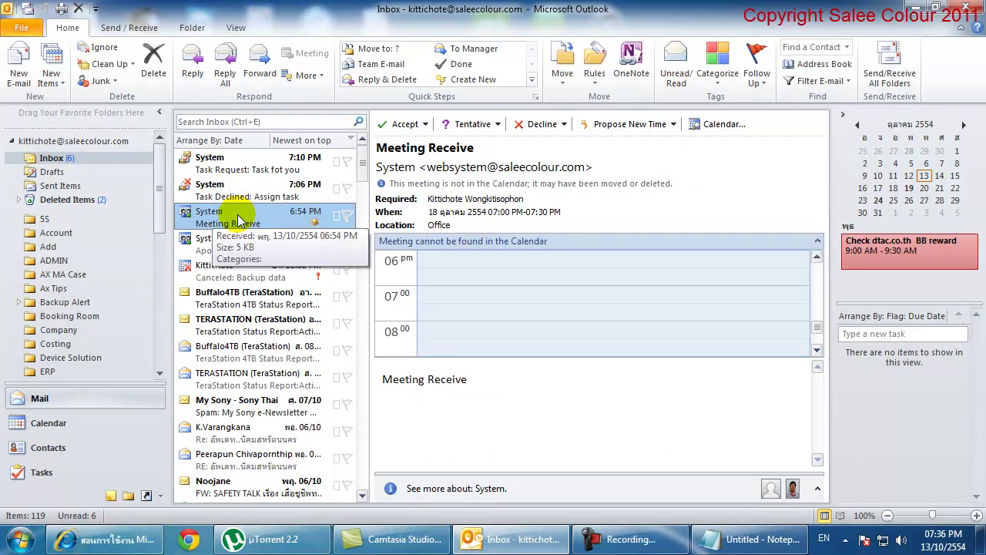
pyautogui.click(60, 431)
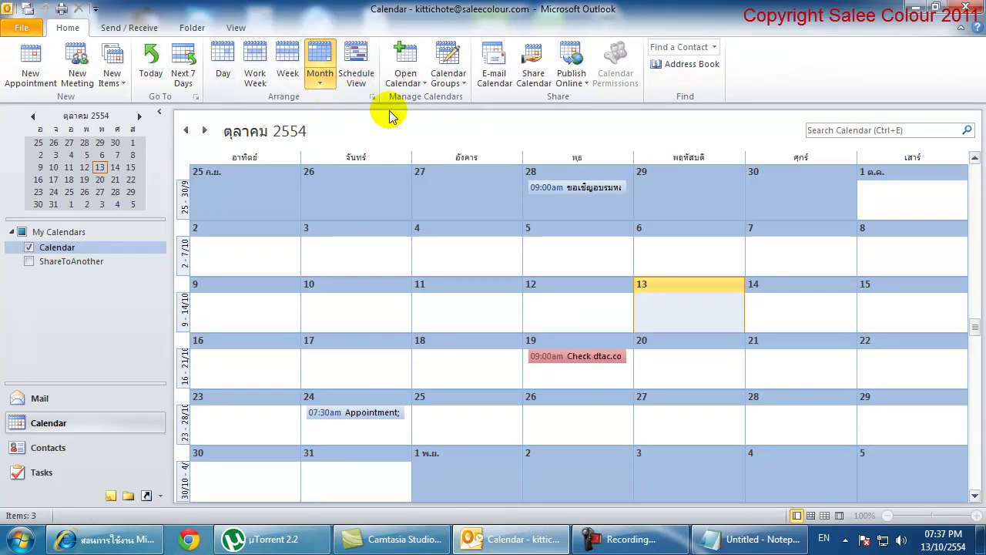
pyautogui.click(223, 61)
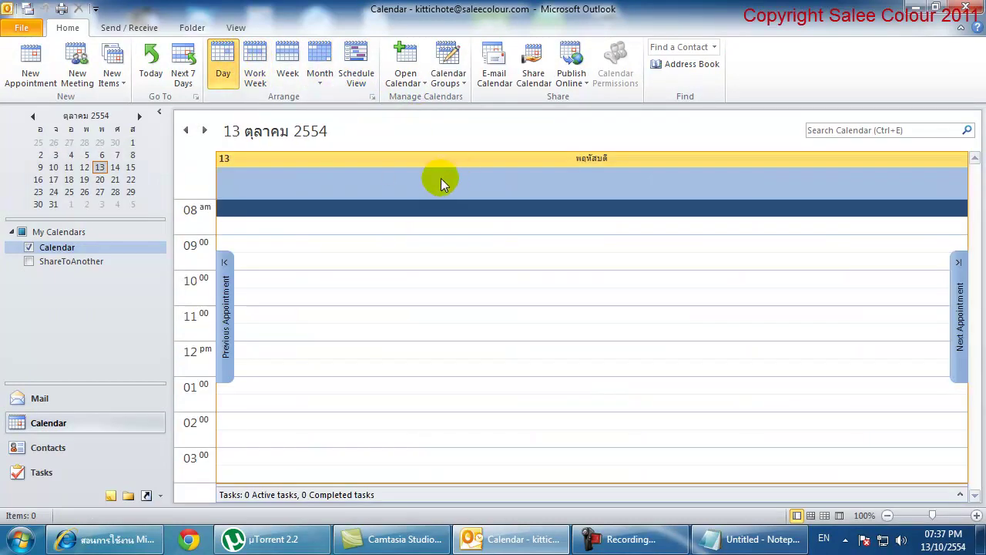